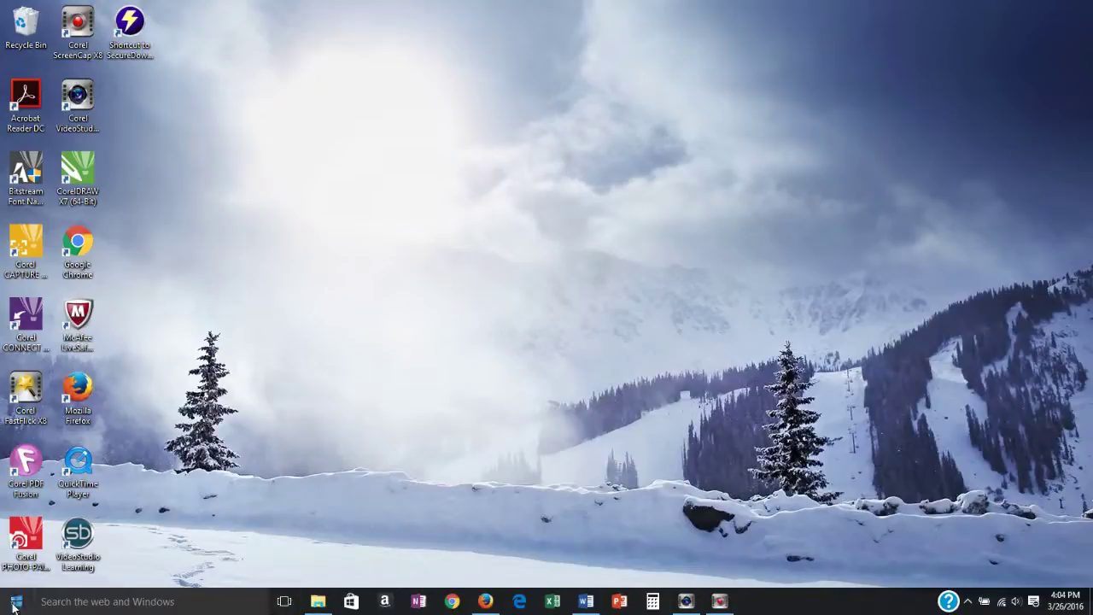
# - Search Windows for "snipping" and pin the Snipping Tool to the taskbar
pyautogui.click(16, 602)
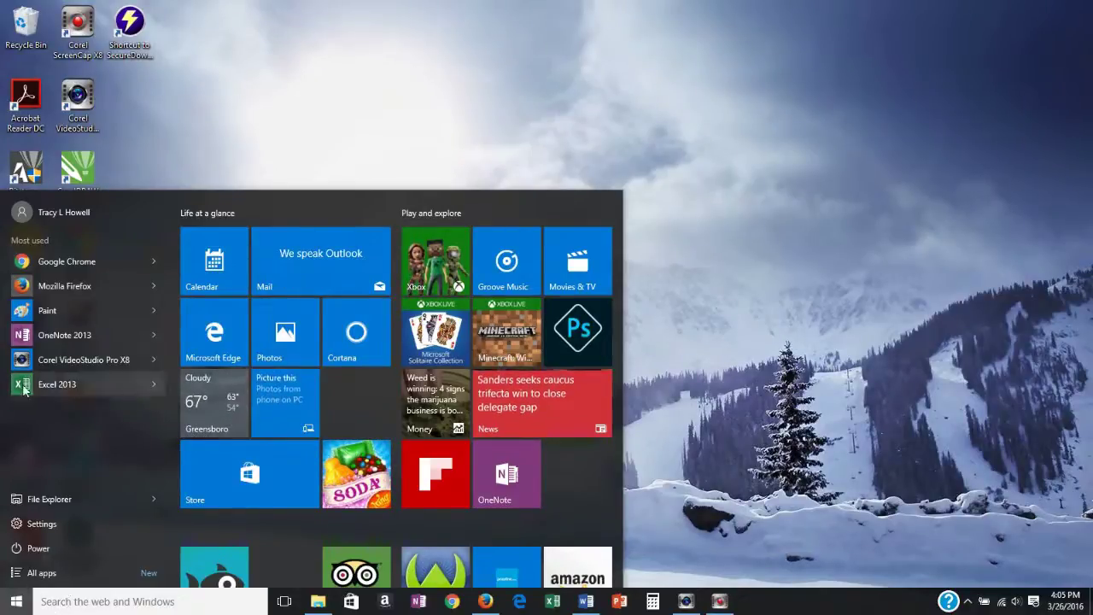
pyautogui.click(90, 601)
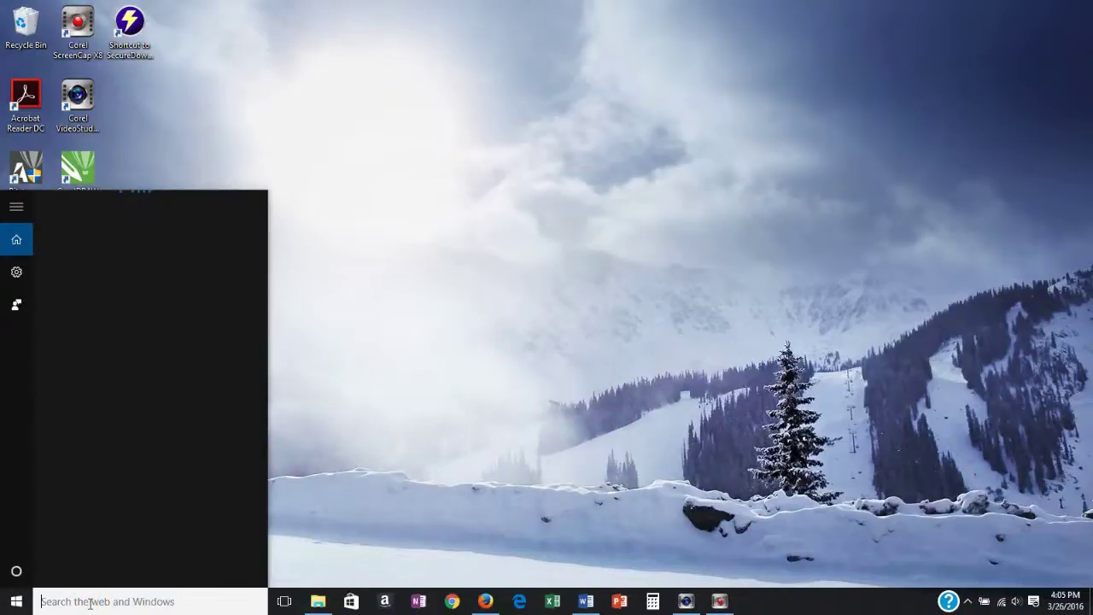
pyautogui.write('snipping')
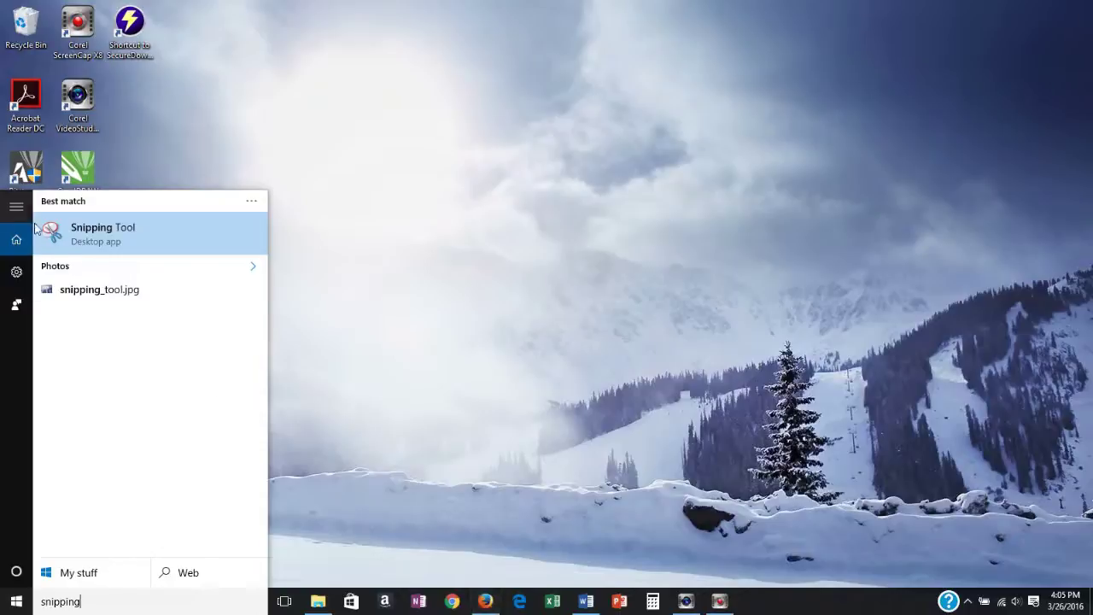
pyautogui.rightClick(77, 238)
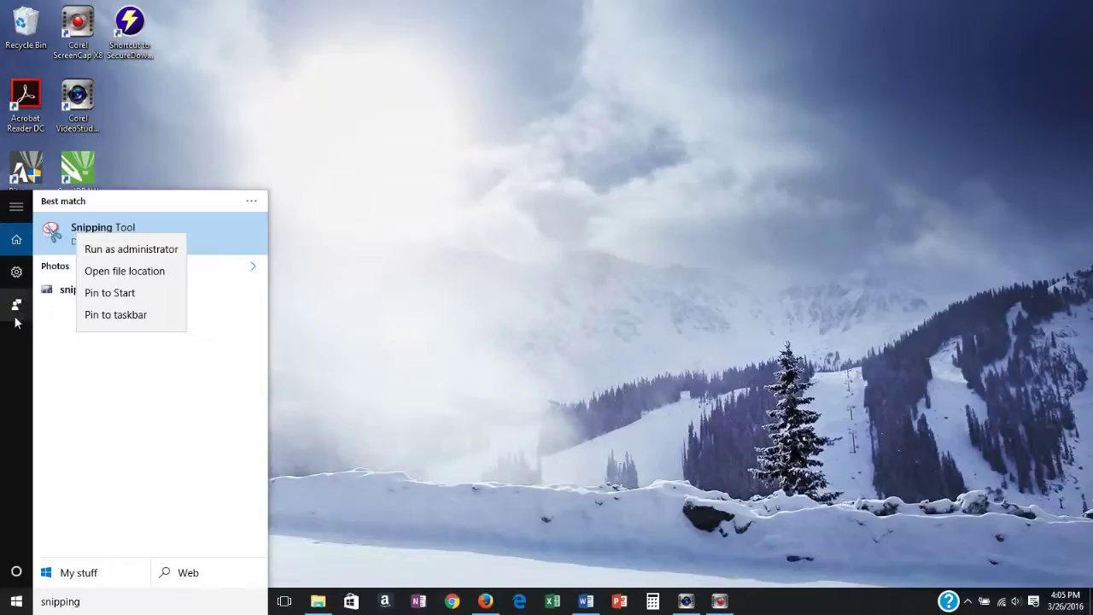
pyautogui.click(113, 315)
pyautogui.click(453, 373)
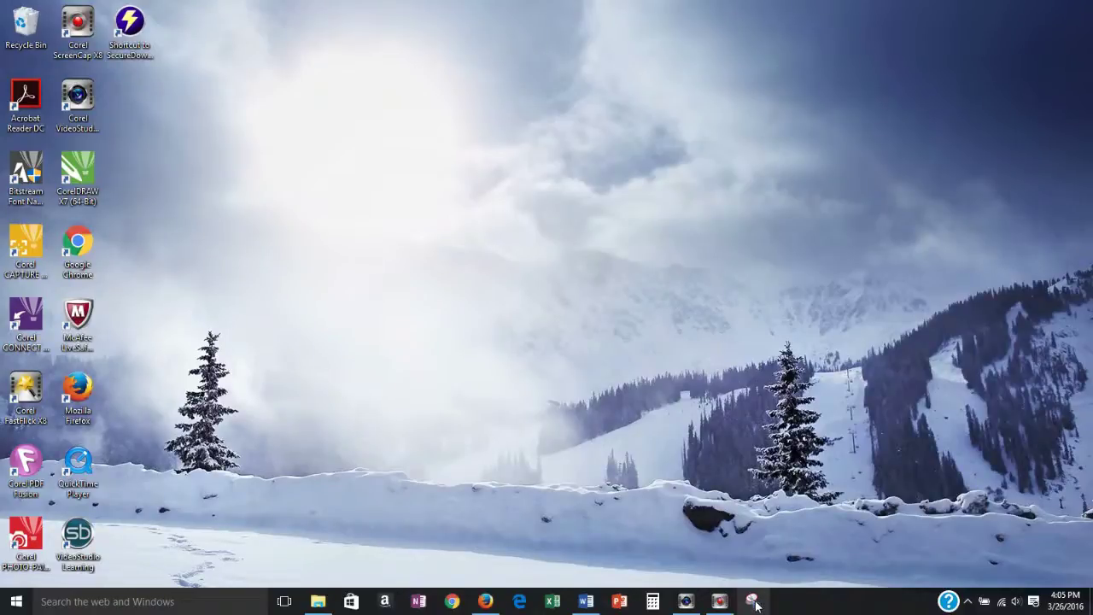
# - Open the Snipping Tool and capture a rectangular snip of the larger snow-covered tree on the desktop wallpaper
pyautogui.click(753, 602)
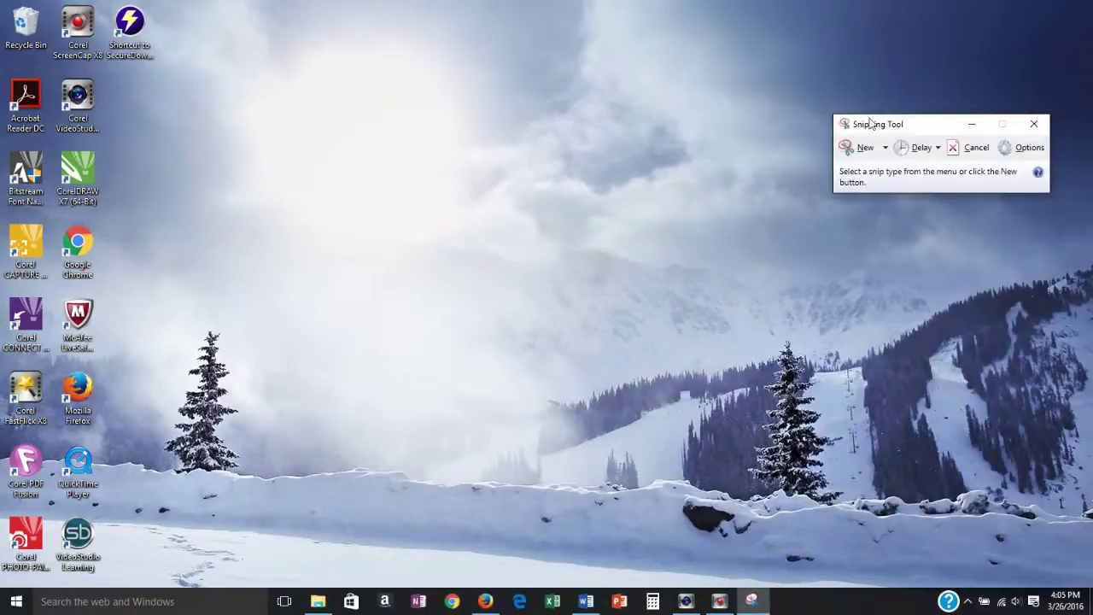
pyautogui.moveTo(878, 126); pyautogui.dragTo(658, 141)
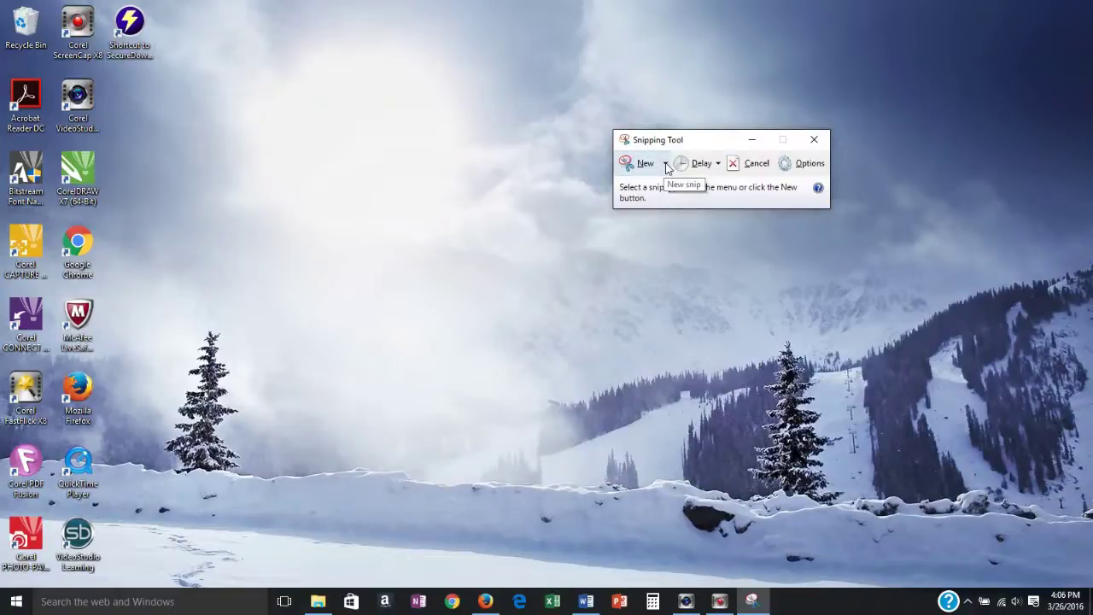
pyautogui.click(628, 166)
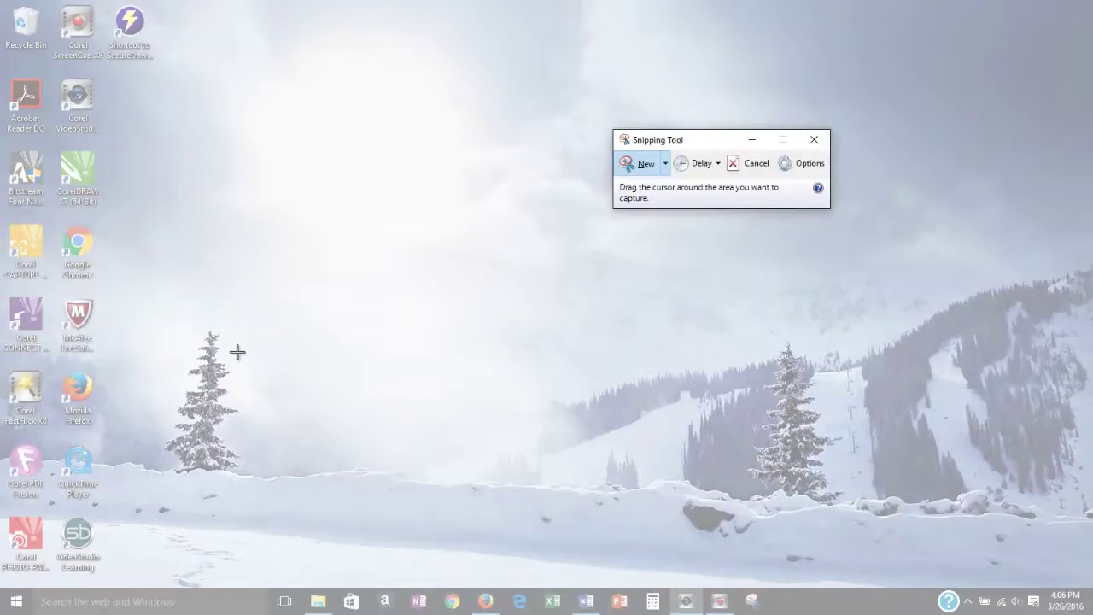
pyautogui.moveTo(706, 329); pyautogui.dragTo(911, 558)
pyautogui.moveTo(807, 167); pyautogui.dragTo(645, 97)
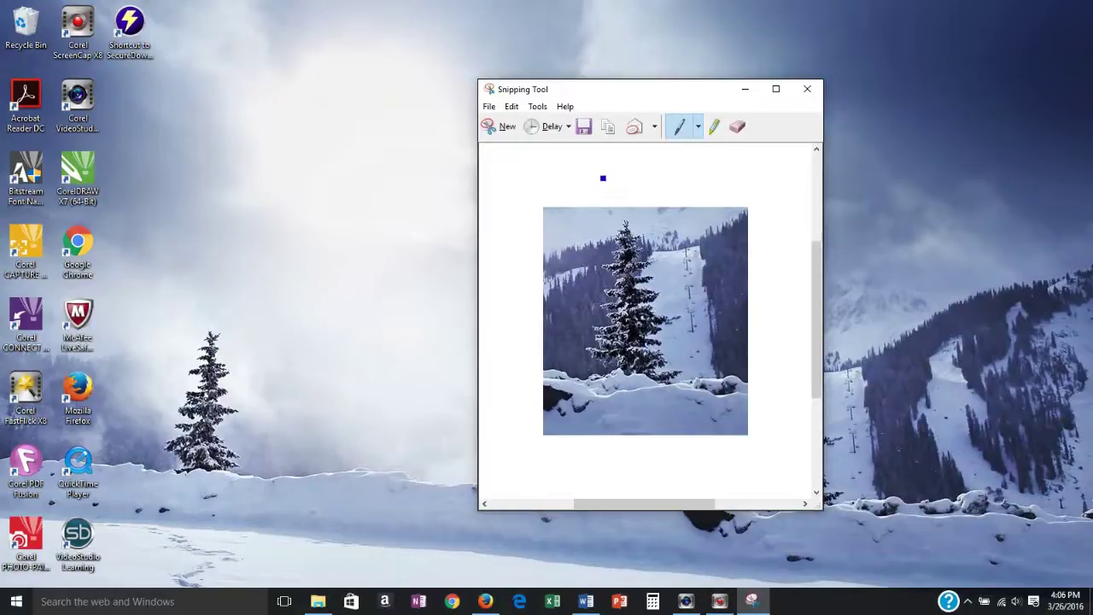
# - Check which file types are offered for saving the tree snip, and cancel without saving
pyautogui.click(584, 127)
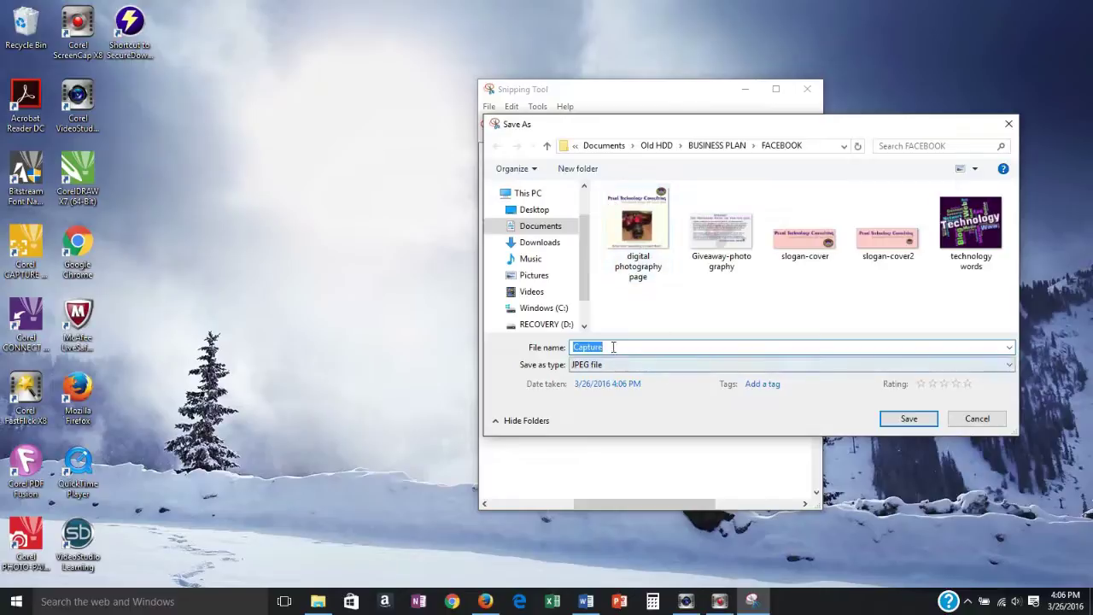
pyautogui.click(981, 368)
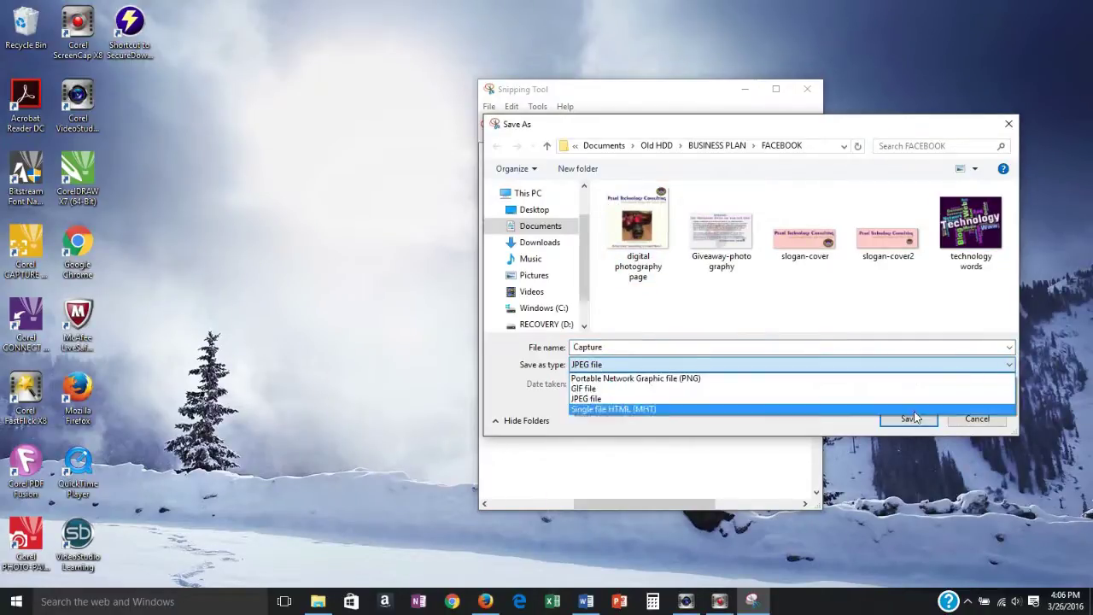
pyautogui.click(969, 425)
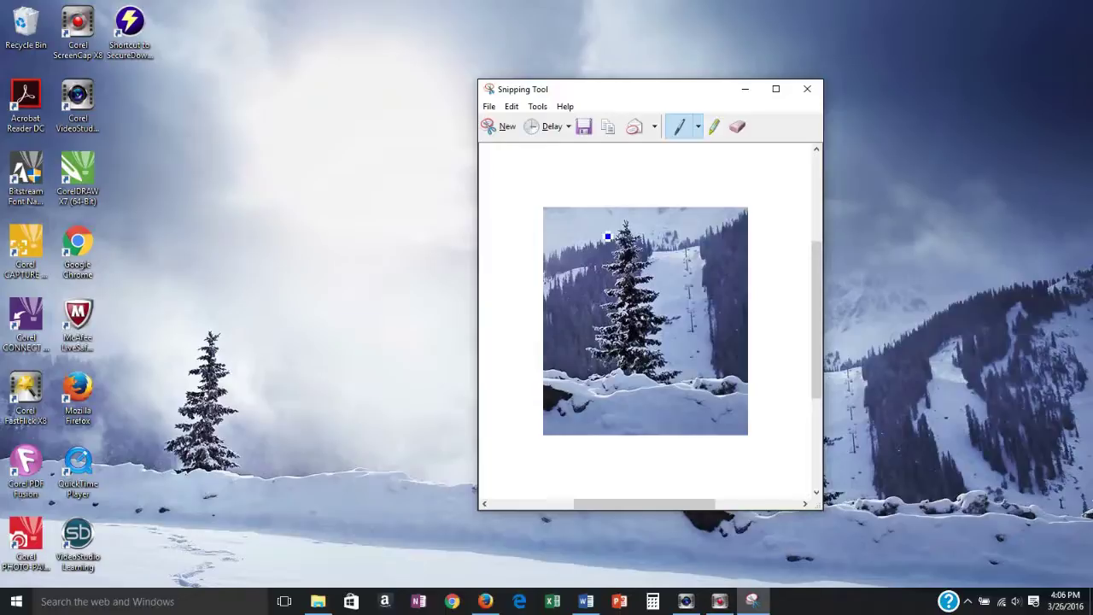
# - Copy the tree snip into a new blank Word document and shrink the pasted picture proportionally
pyautogui.click(609, 128)
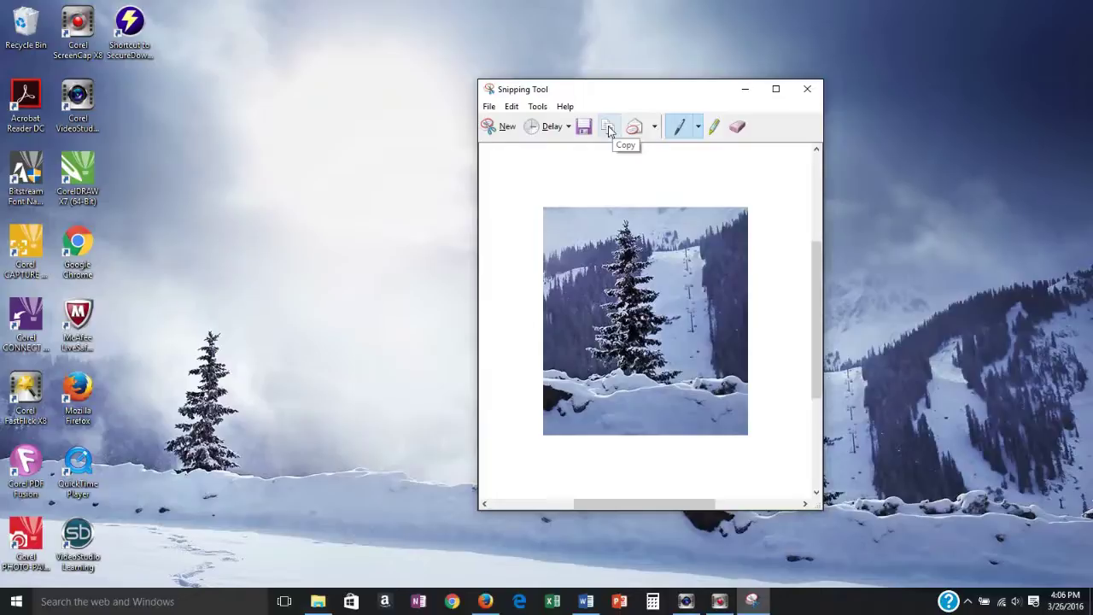
pyautogui.click(597, 604)
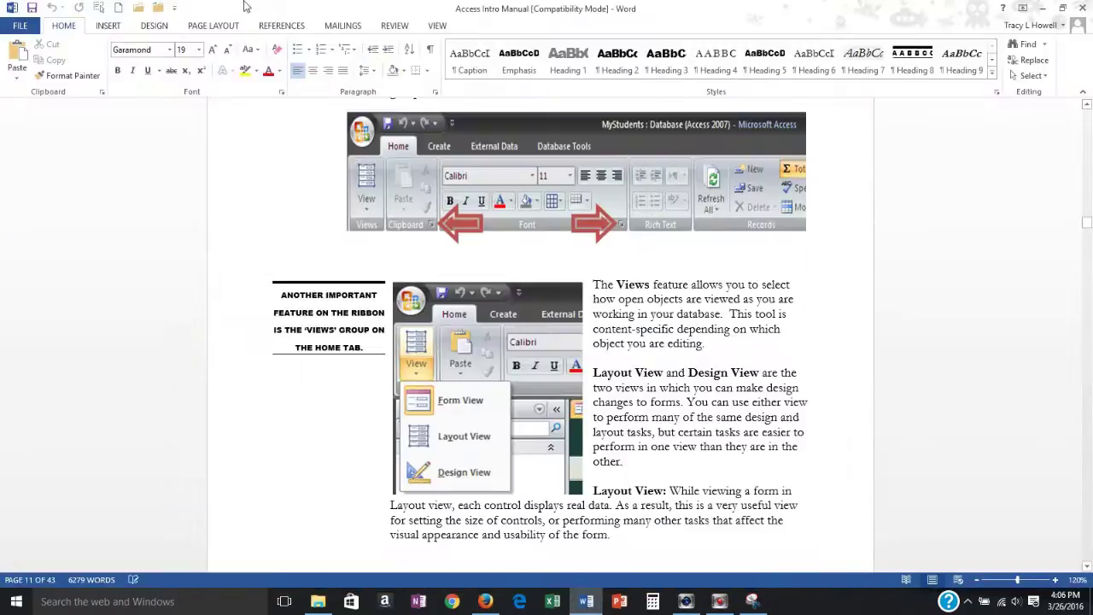
pyautogui.click(117, 7)
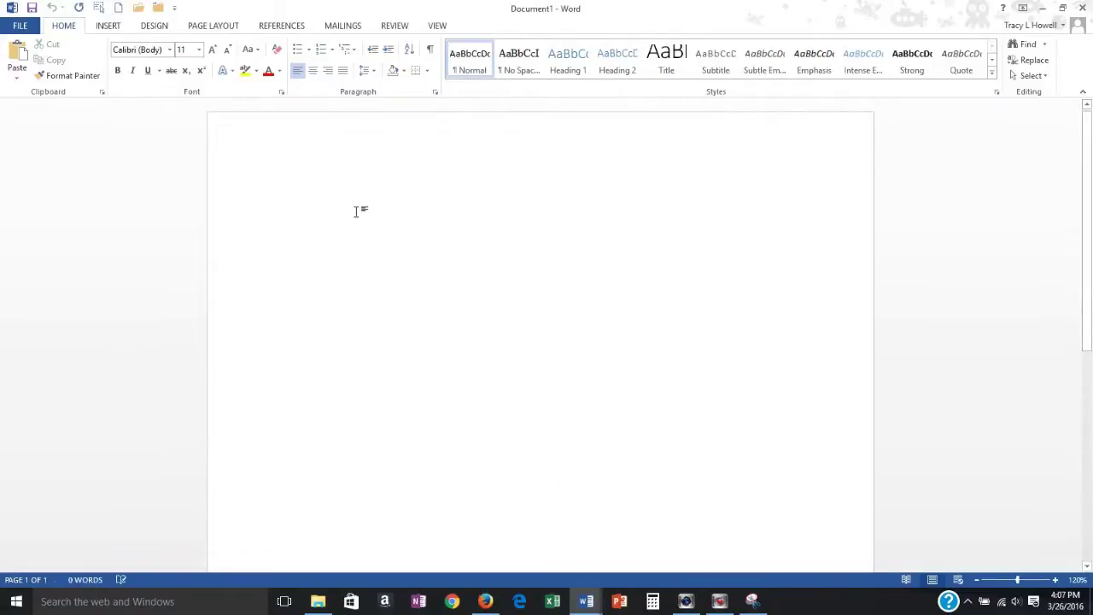
pyautogui.hotkey('ctrl', 'v')
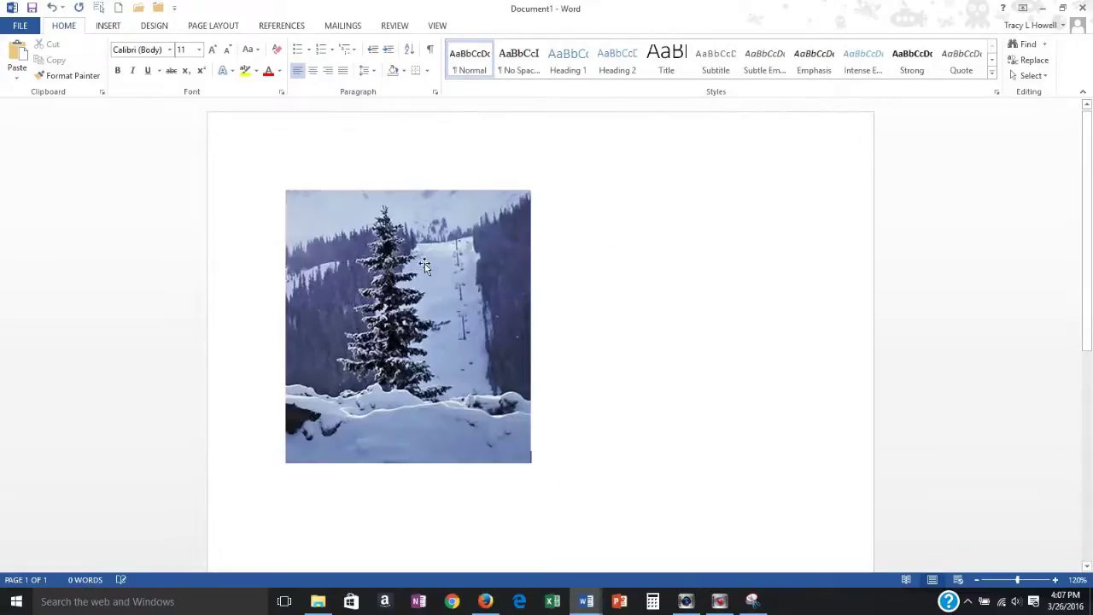
pyautogui.click(455, 295)
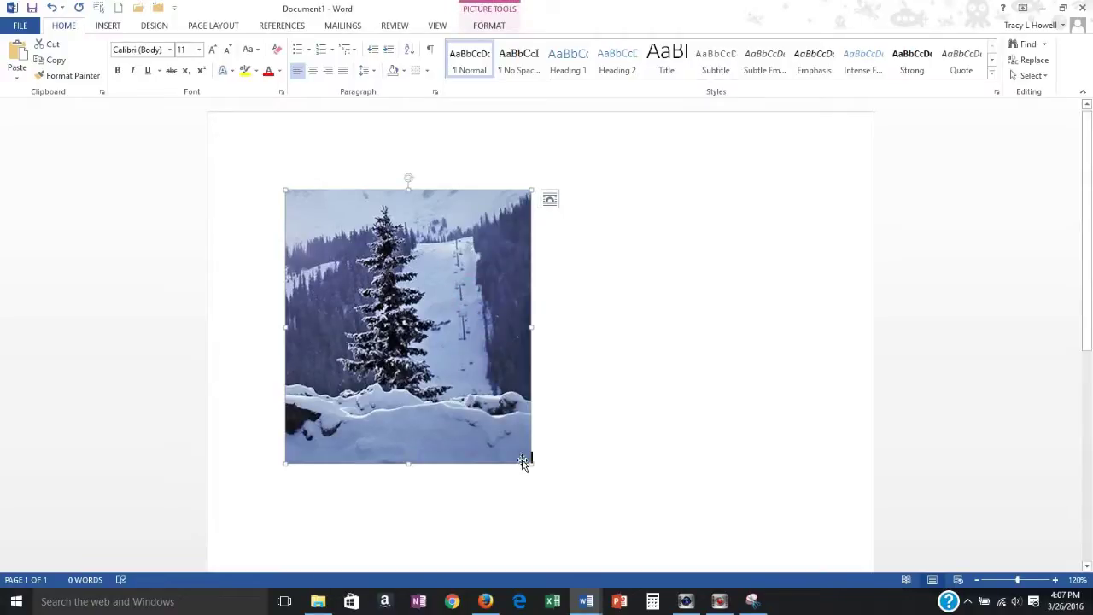
pyautogui.moveTo(532, 463); pyautogui.dragTo(469, 395)
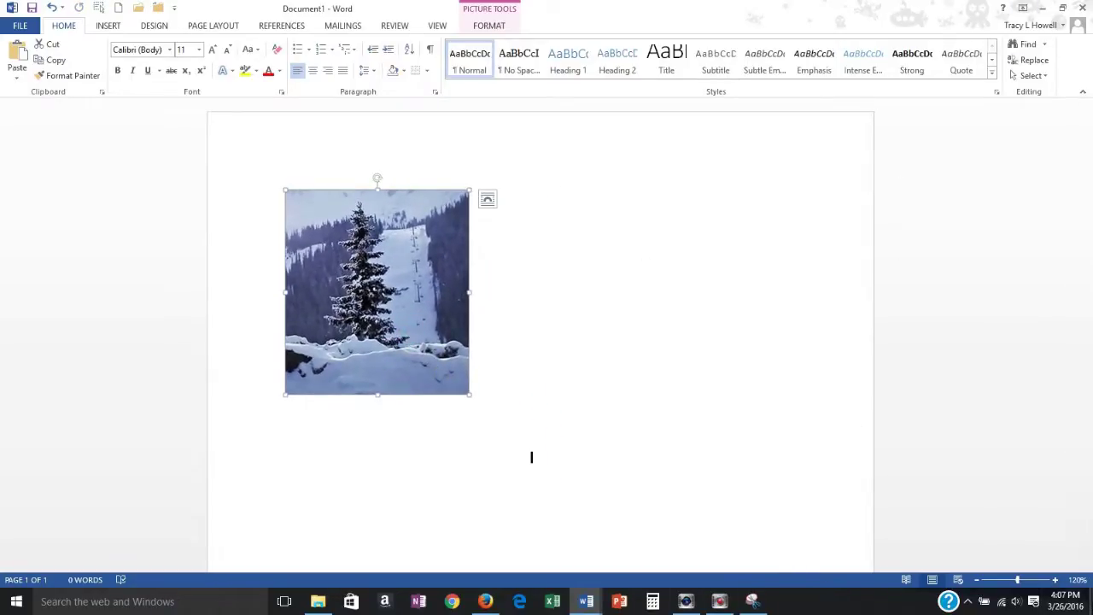
# - Return to the tree snip in the Snipping Tool and use the Blue Pen to draw a wavy line above it and a circle on the slope
pyautogui.press('super+d')
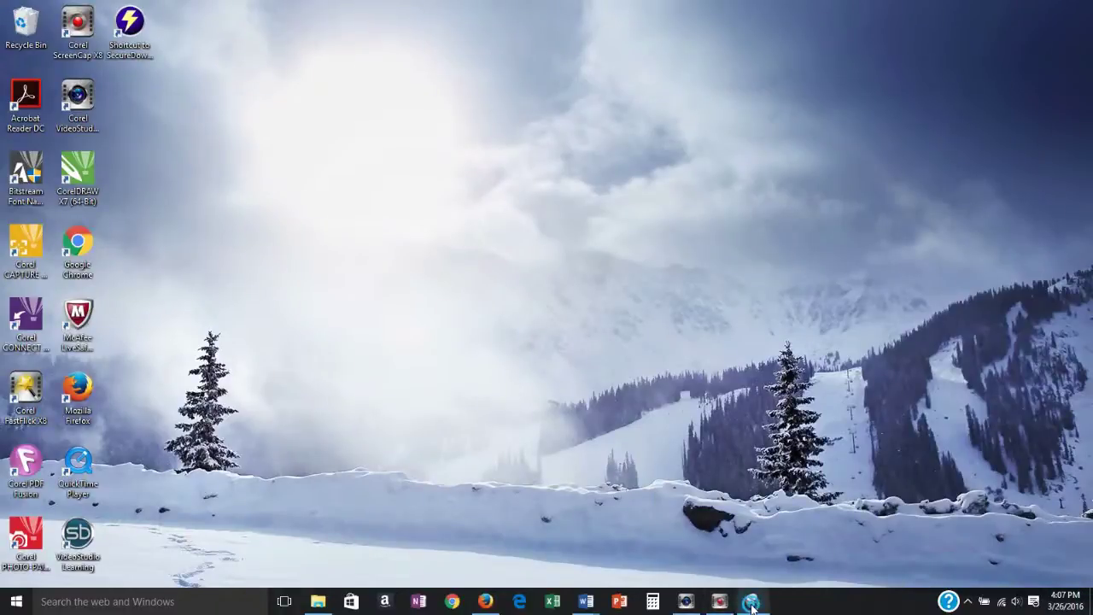
pyautogui.click(752, 601)
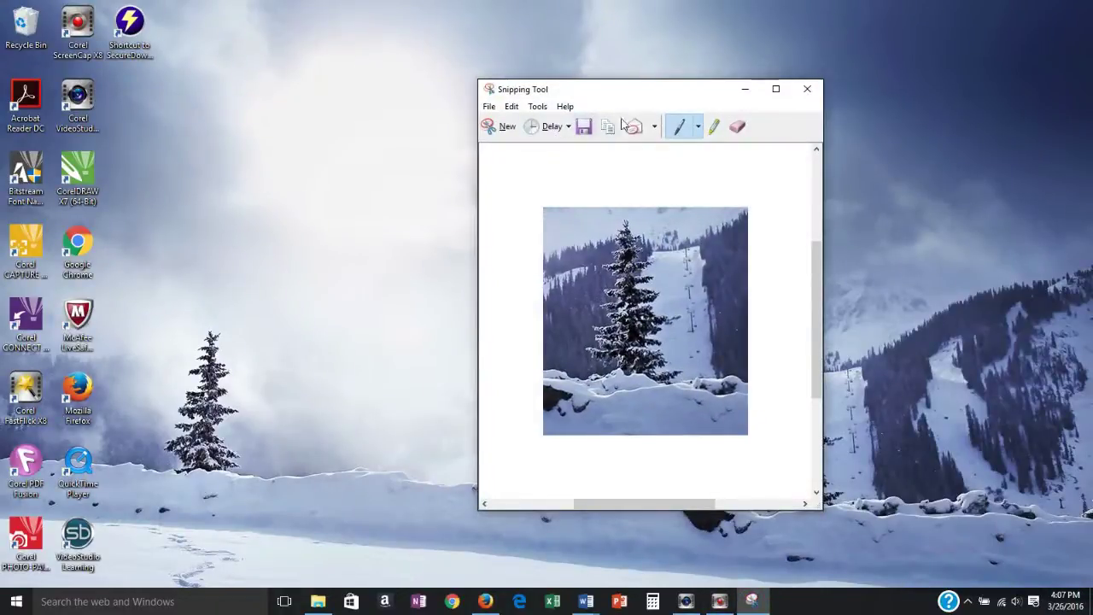
pyautogui.click(698, 129)
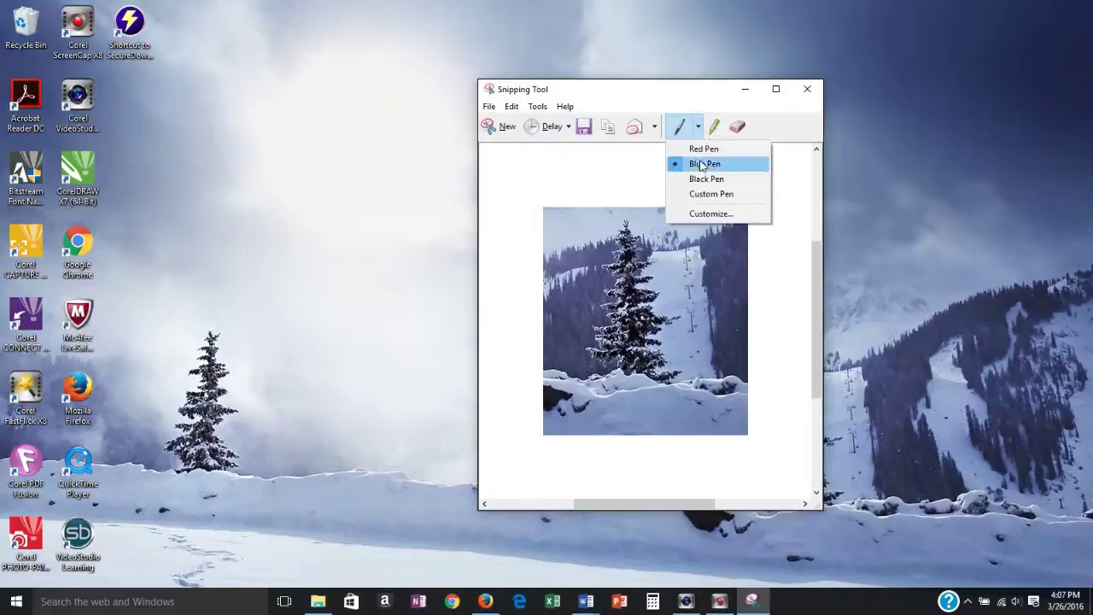
pyautogui.click(695, 163)
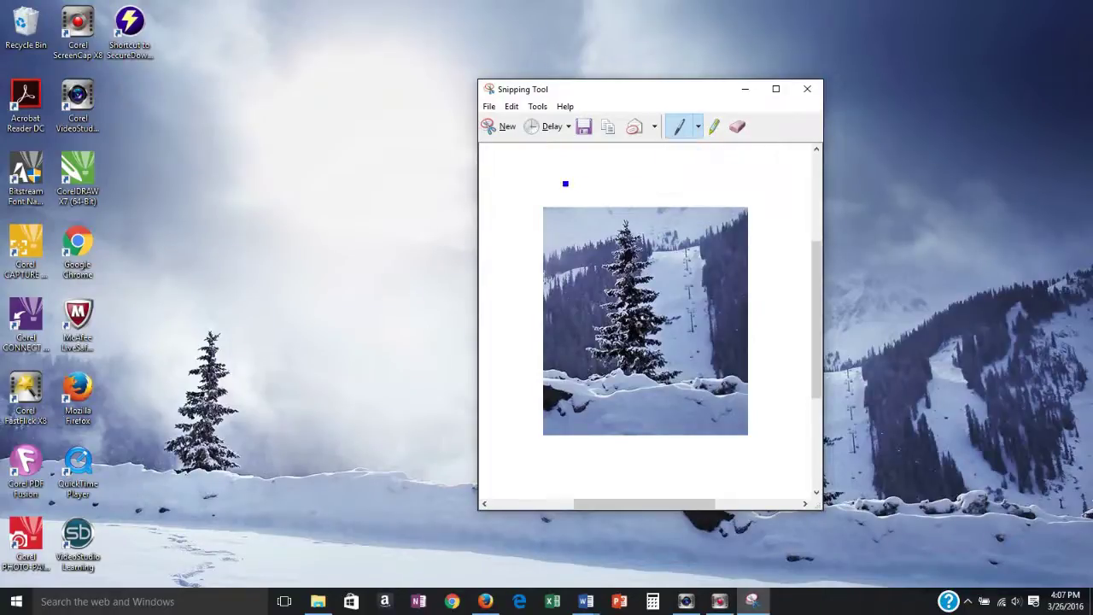
pyautogui.moveTo(557, 174); pyautogui.dragTo(683, 190)
pyautogui.moveTo(676, 257)
pyautogui.mouseDown()
pyautogui.moveTo(687, 281)
pyautogui.moveTo(670, 239)
pyautogui.moveTo(675, 265)
pyautogui.moveTo(689, 262)
pyautogui.mouseUp()
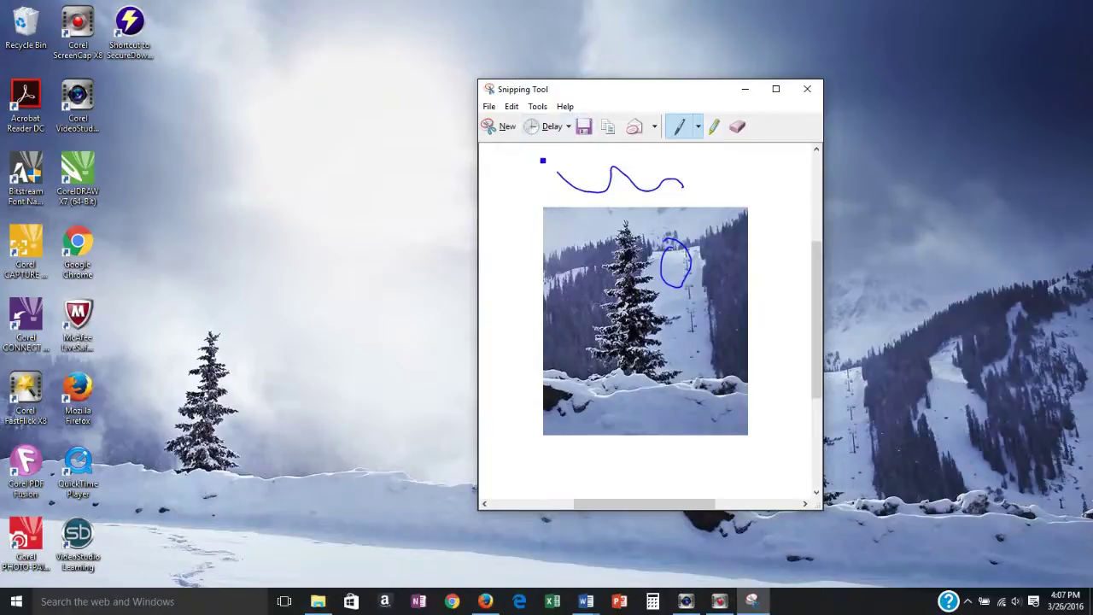
# - Erase the wavy line and the circle from the tree snip
pyautogui.click(739, 126)
pyautogui.click(675, 183)
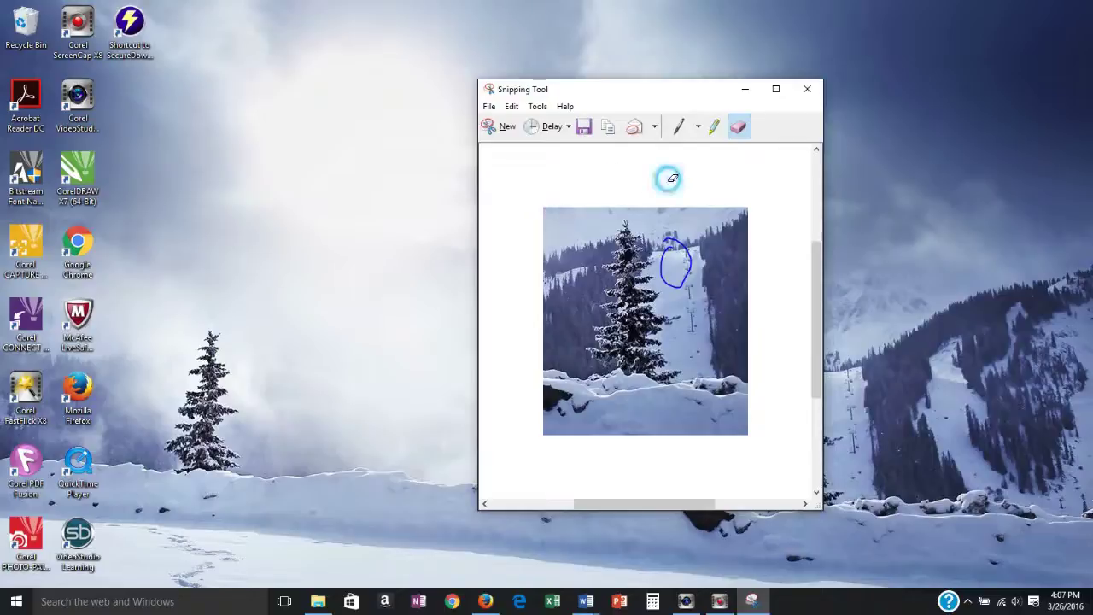
pyautogui.click(689, 250)
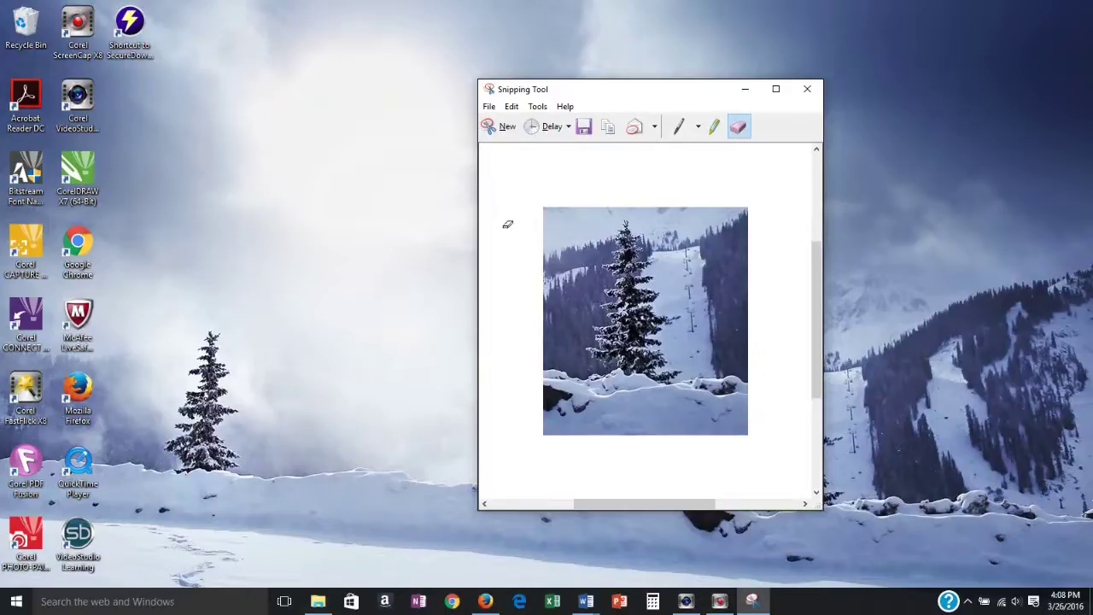
# - Switch to the Digital Photography page in Firefox and snip the red camera photo with its caption and the "Picture This!! Specializing in Candid Shots!!" heading
pyautogui.click(491, 128)
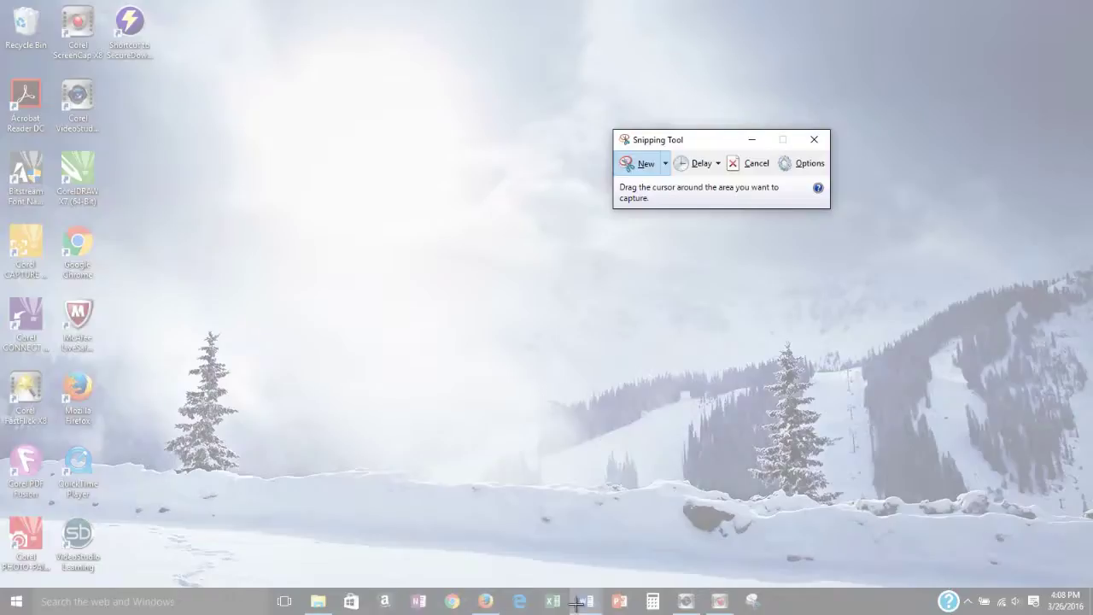
pyautogui.click(757, 164)
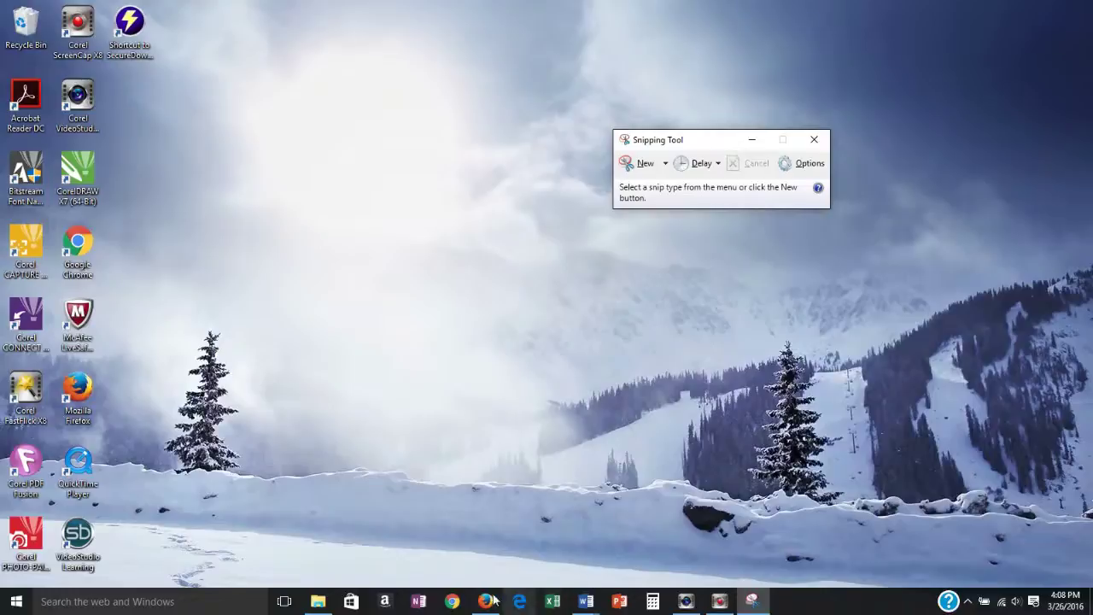
pyautogui.moveTo(485, 604)
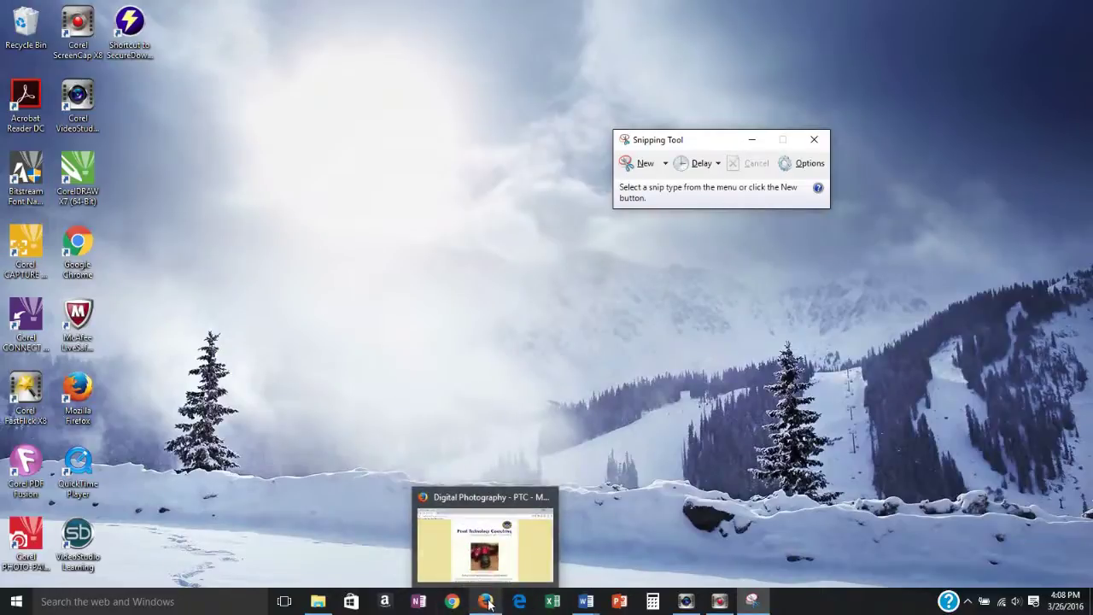
pyautogui.click(487, 603)
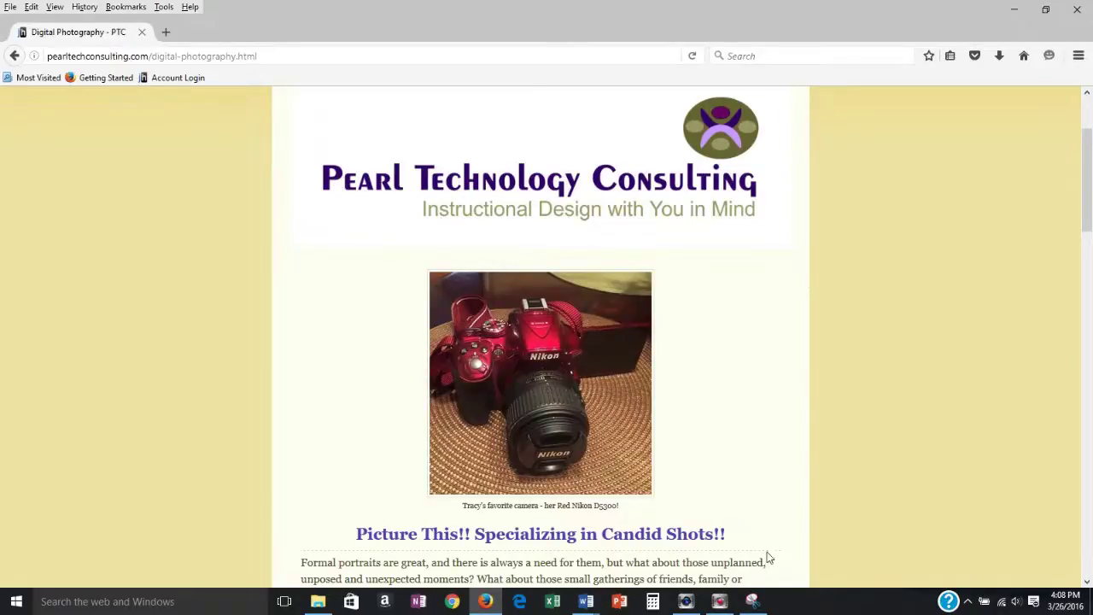
pyautogui.click(752, 601)
pyautogui.moveTo(722, 144); pyautogui.dragTo(908, 140)
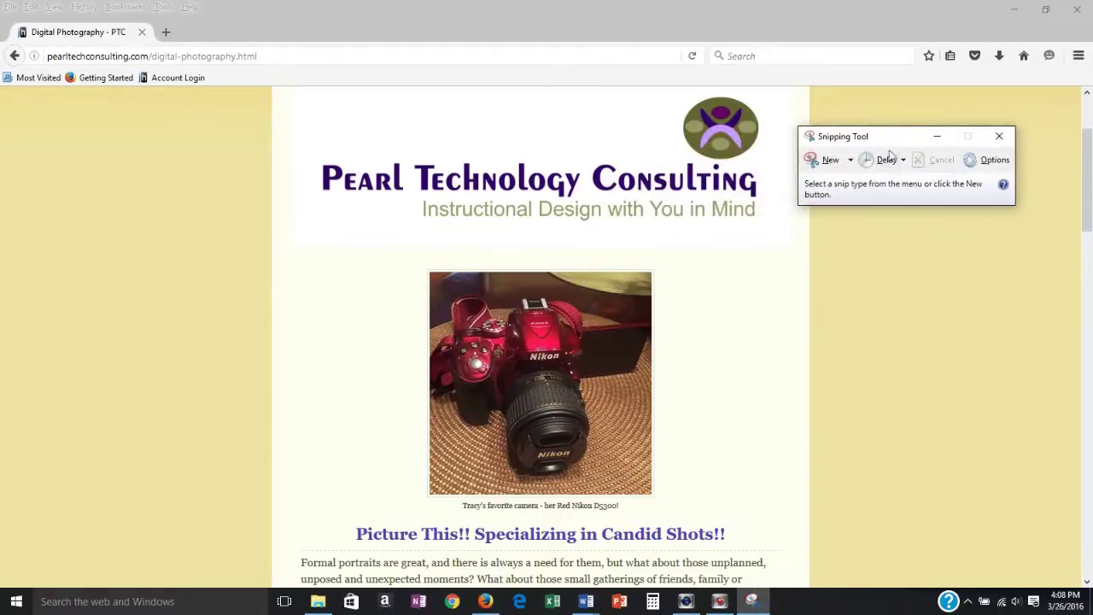
pyautogui.click(827, 160)
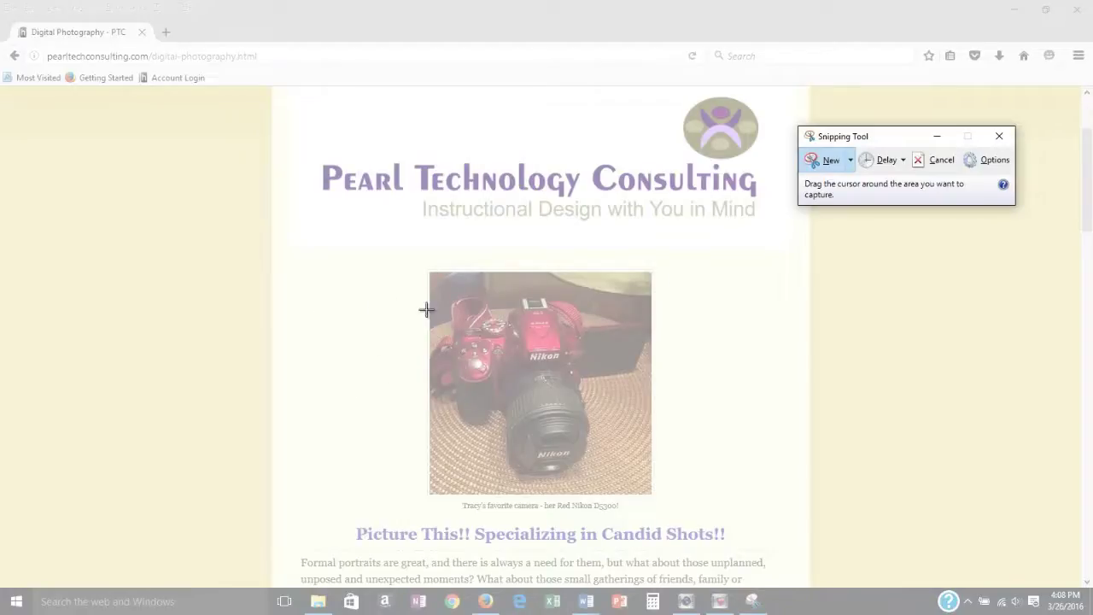
pyautogui.moveTo(357, 250); pyautogui.dragTo(732, 547)
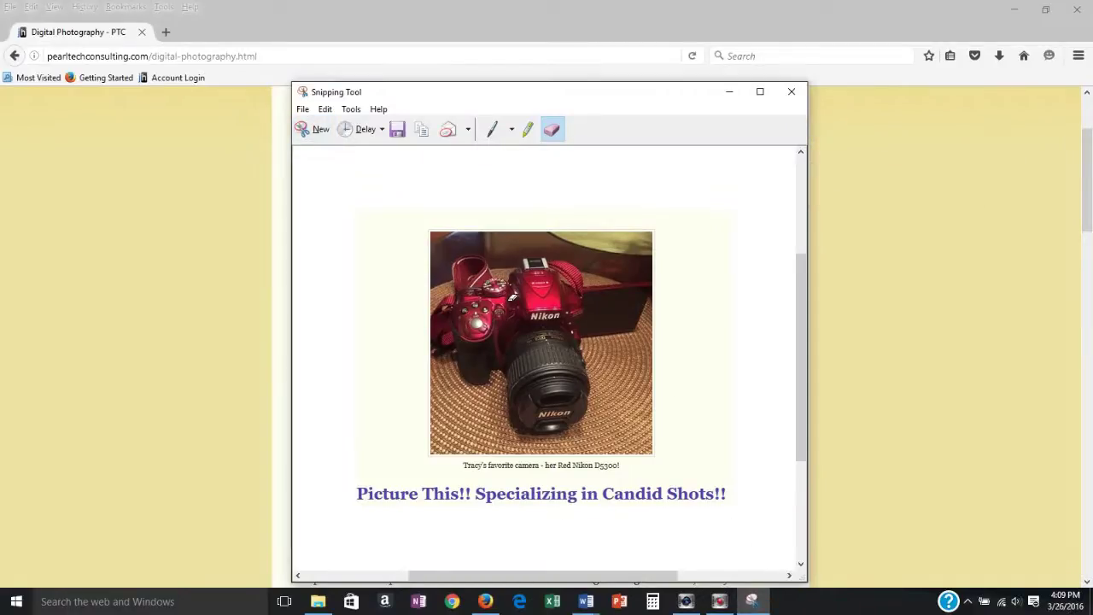